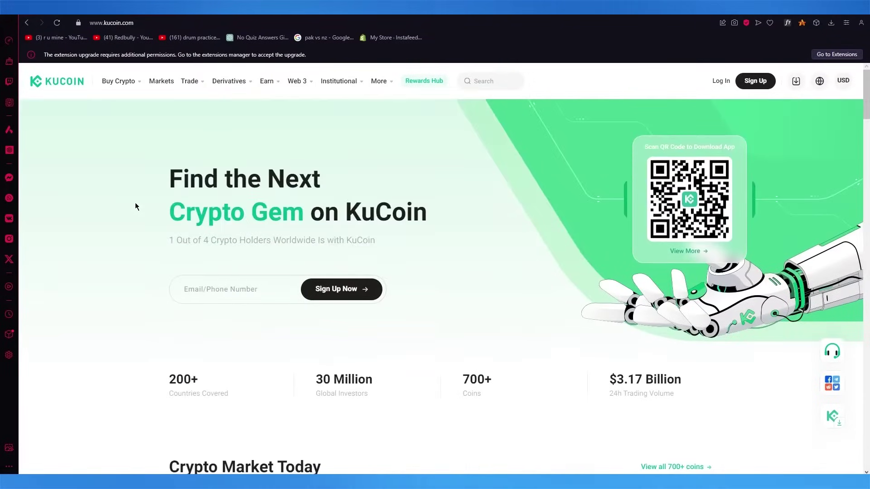
Scroll up and down the KuCoin landing page to reach the Create Account sign-up form.
scroll(135, 203, "down", 10)
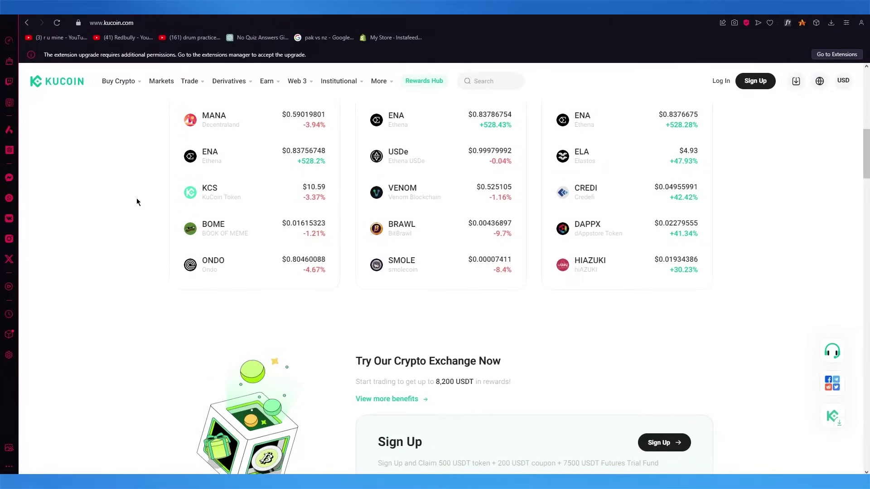
scroll(169, 253, "down", 3)
scroll(129, 255, "down", 7)
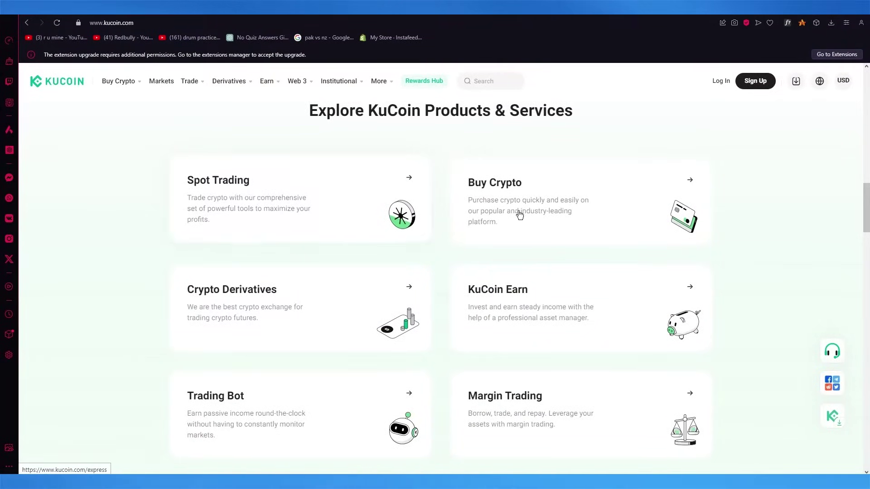
scroll(131, 210, "down", 2)
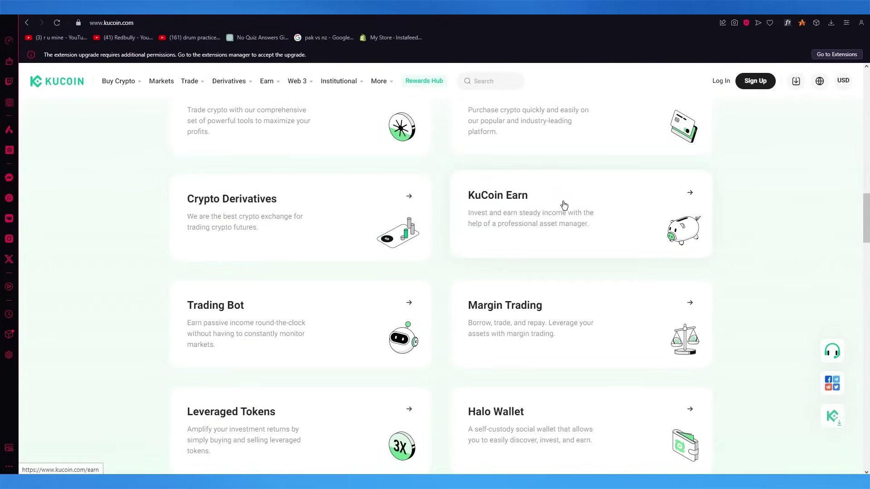
scroll(225, 305, "down", 2)
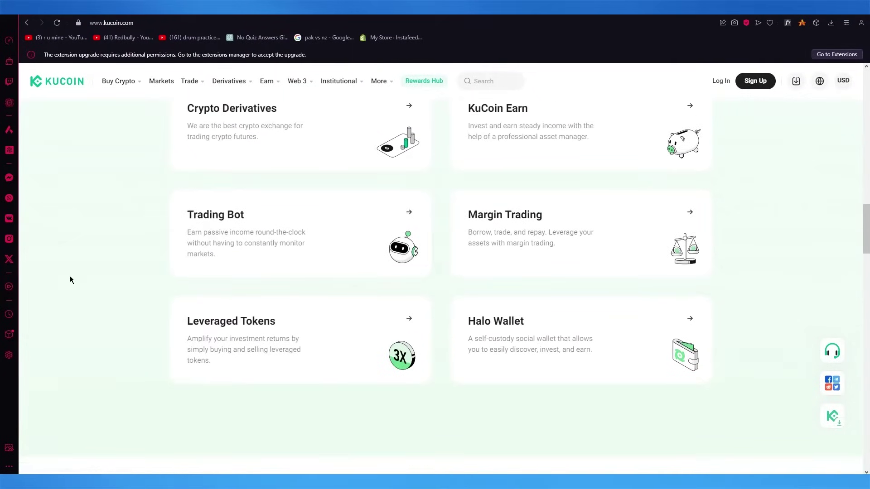
scroll(206, 258, "up", 7)
scroll(206, 258, "up", 10)
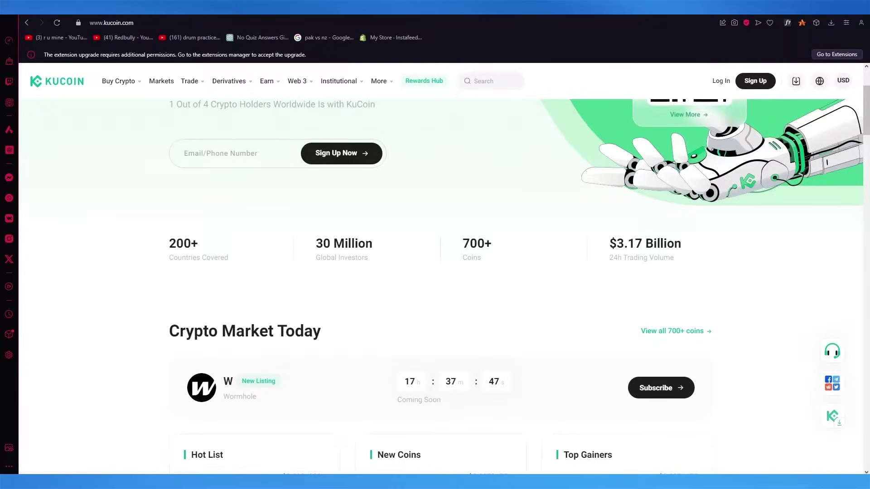
scroll(608, 264, "down", 1)
scroll(608, 264, "down", 2)
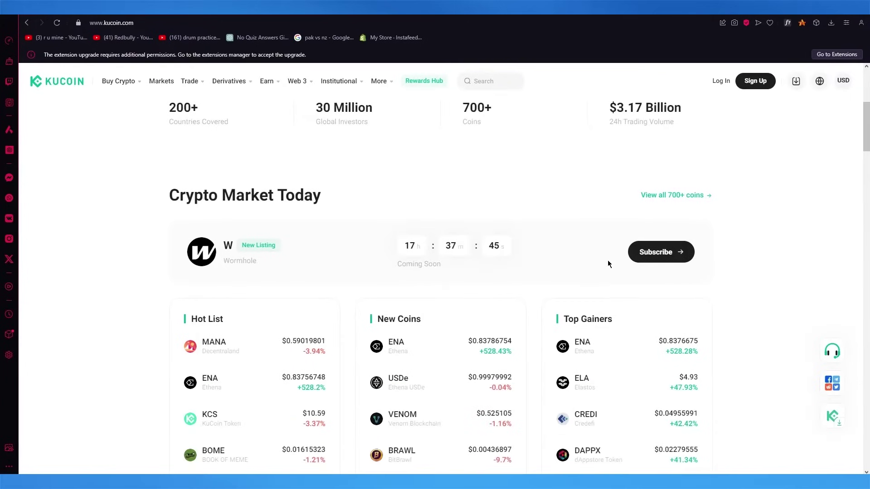
scroll(607, 264, "up", 4)
scroll(608, 261, "up", 2)
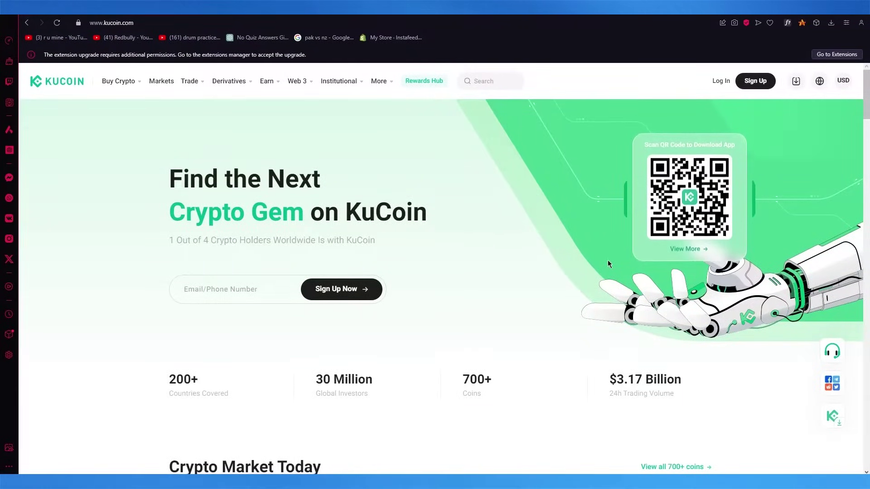
scroll(608, 264, "down", 4)
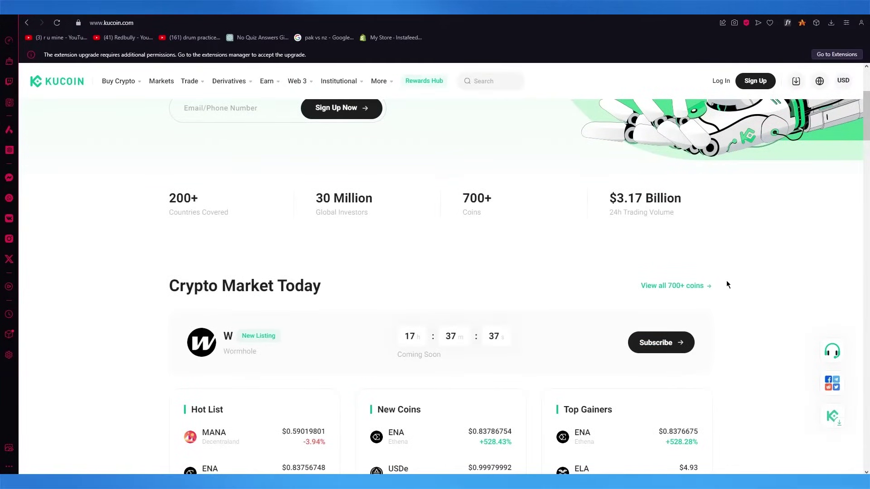
scroll(727, 282, "up", 4)
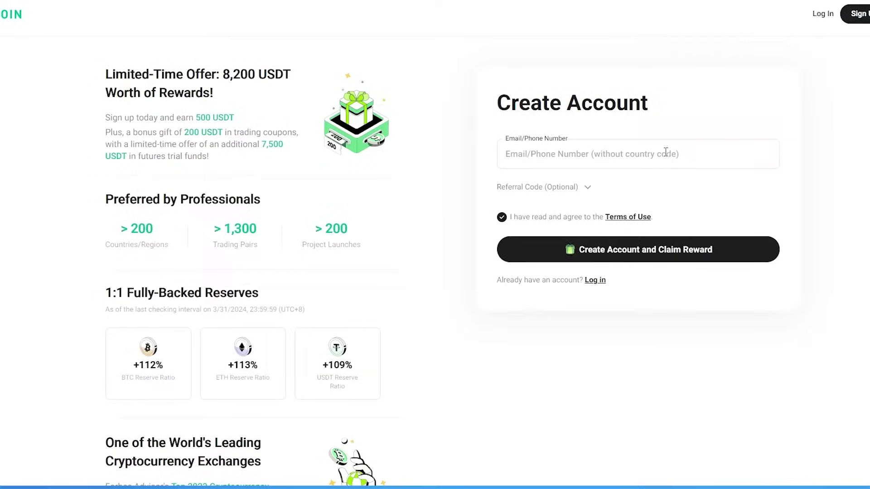
Paste the e-mail address into the Email/Phone field.
left_click(631, 159)
right_click(629, 161)
left_click(668, 236)
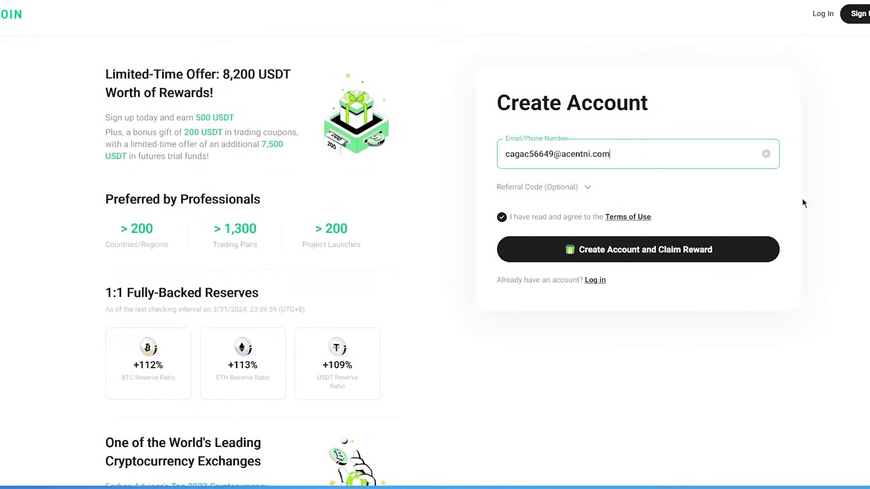
left_click(828, 185)
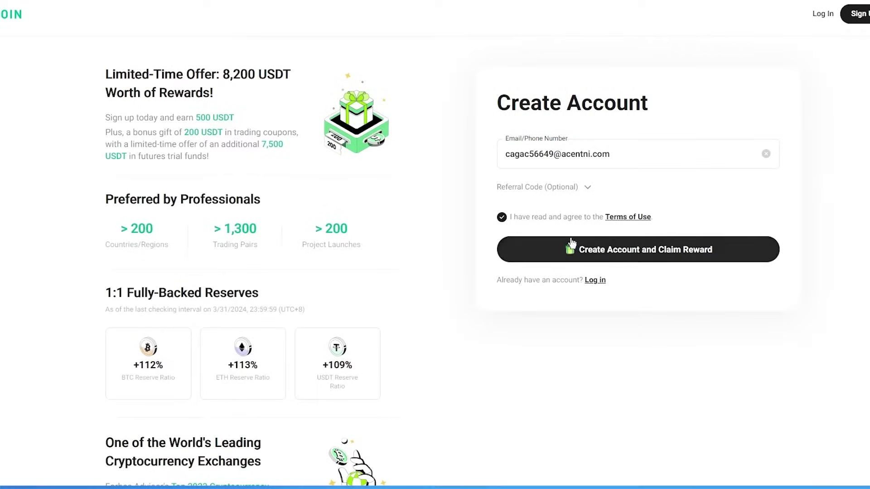
Keep the Terms of Use ticked, create the account, and enter the emailed verification code.
left_click(503, 219)
left_click(503, 219)
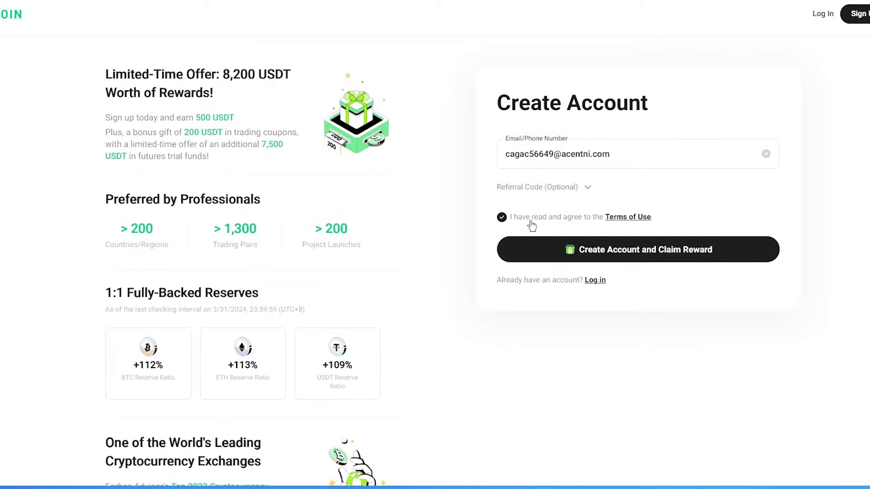
left_click(619, 248)
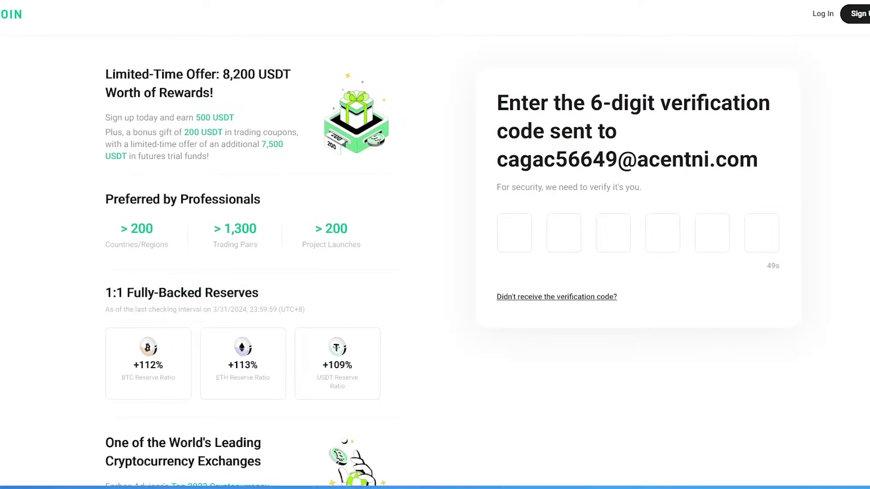
left_click(530, 228)
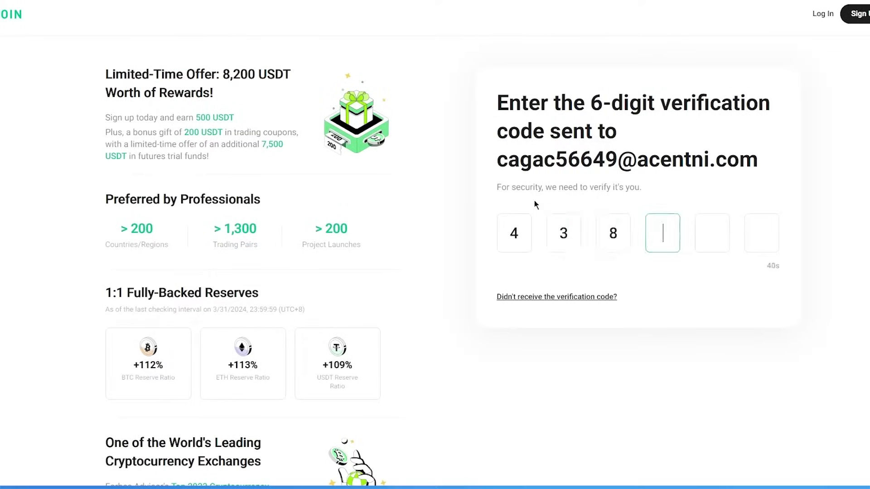
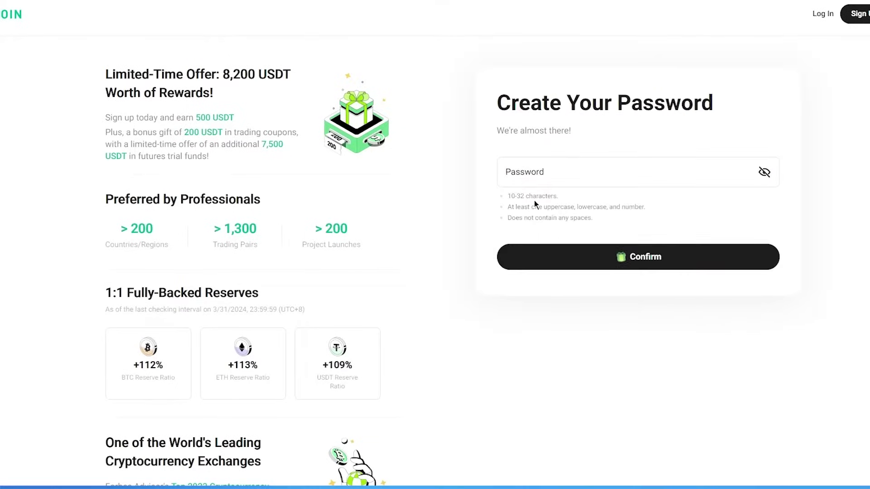
Enter a password, extend it to meet the 10-character rule, and confirm to complete sign-up.
left_click(609, 177)
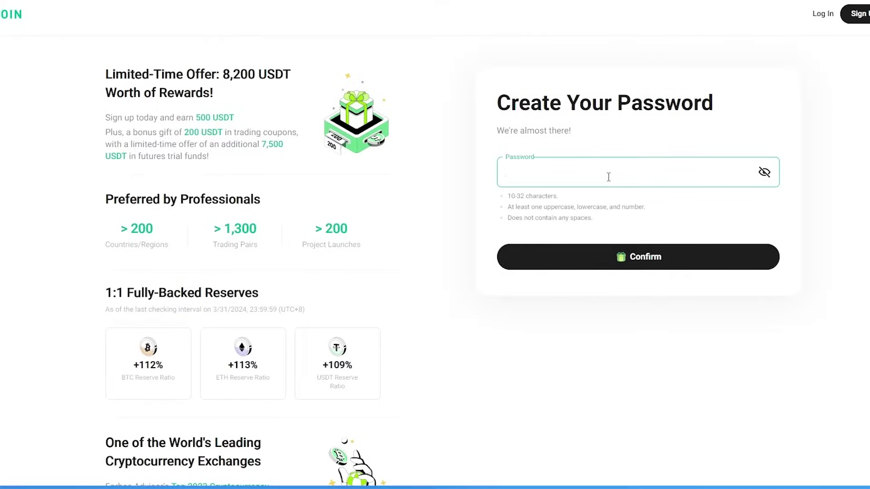
type("•")
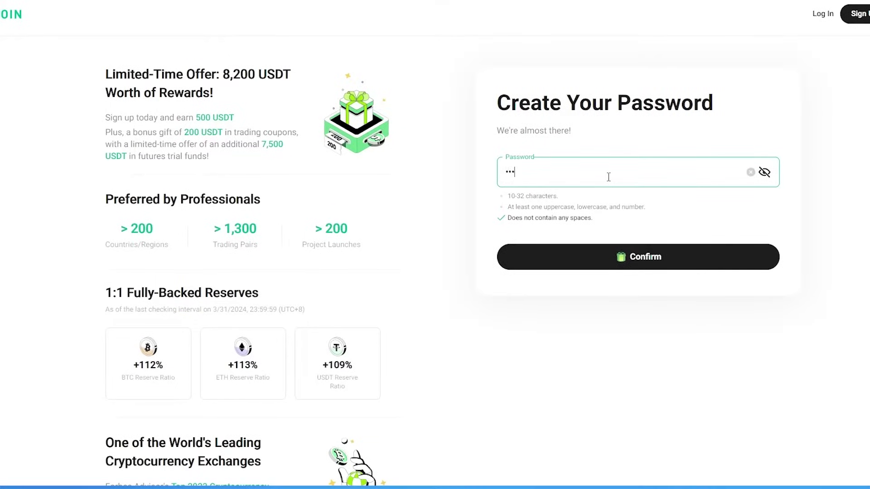
type("••••••")
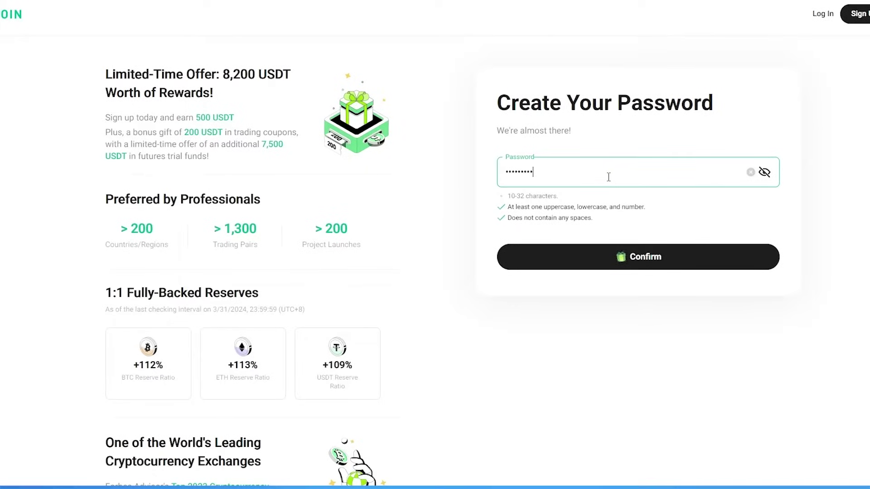
left_click(673, 254)
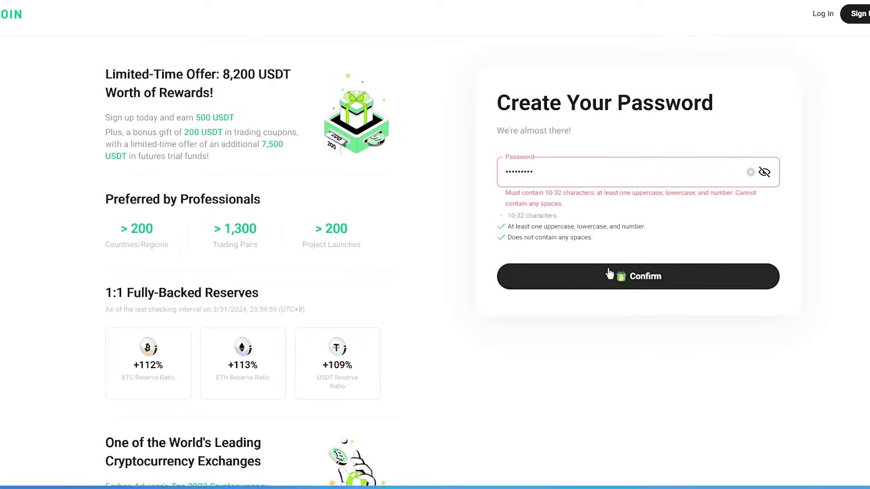
left_click_drag(628, 169, 466, 175)
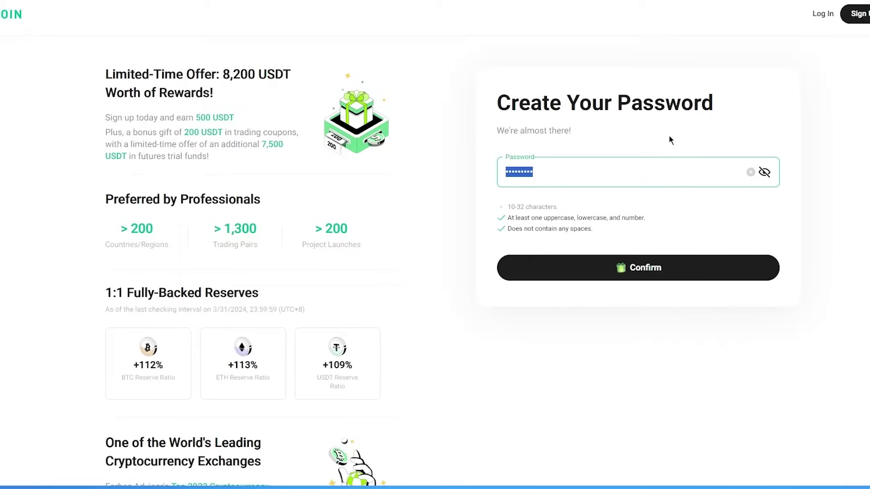
key("Right")
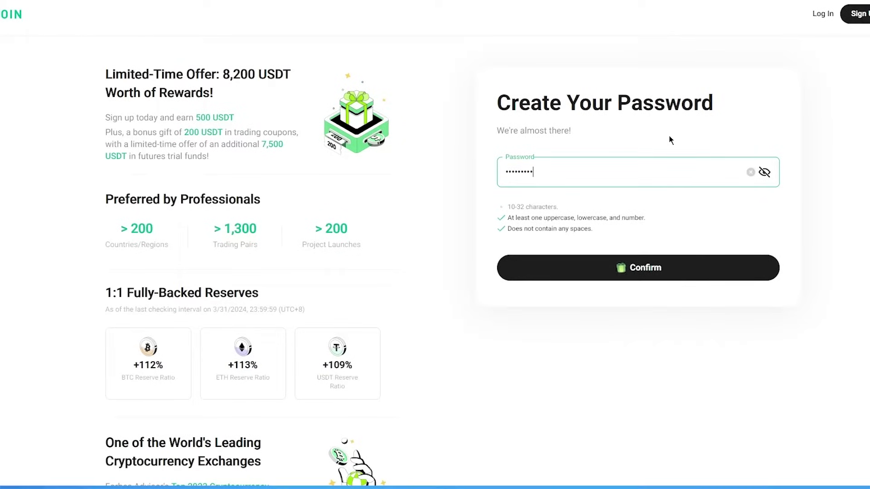
type("•")
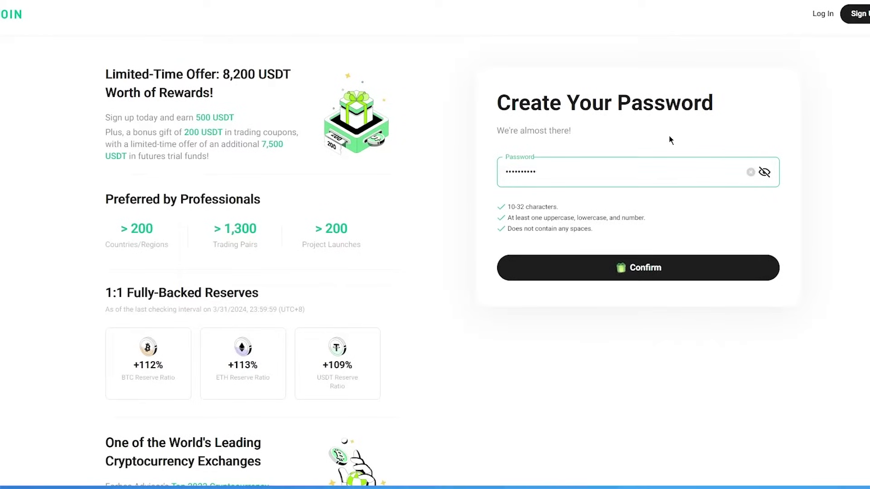
left_click(670, 260)
left_click(671, 263)
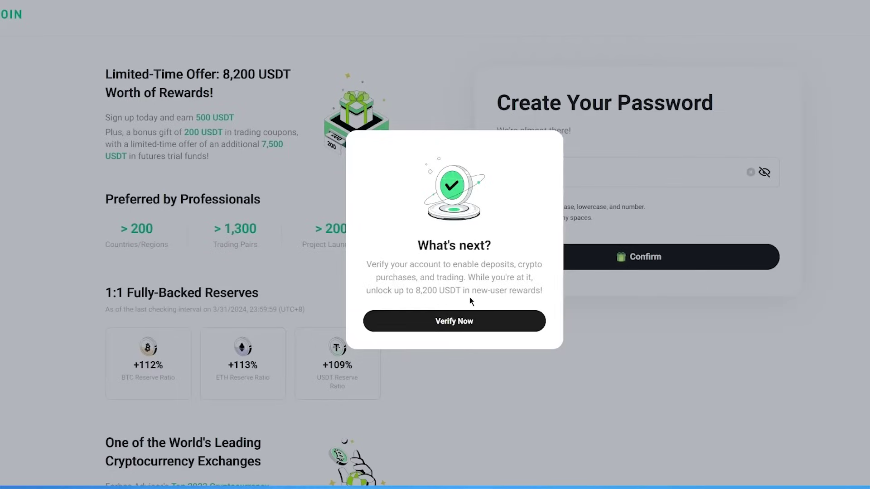
Choose Verify Now in the What's next? prompt, then Verify under Standard Identity Verification.
left_click(438, 319)
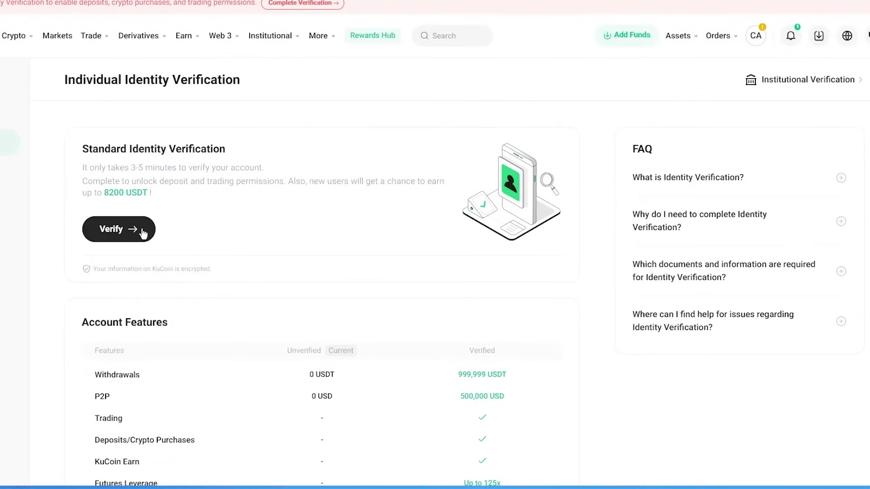
left_click(144, 230)
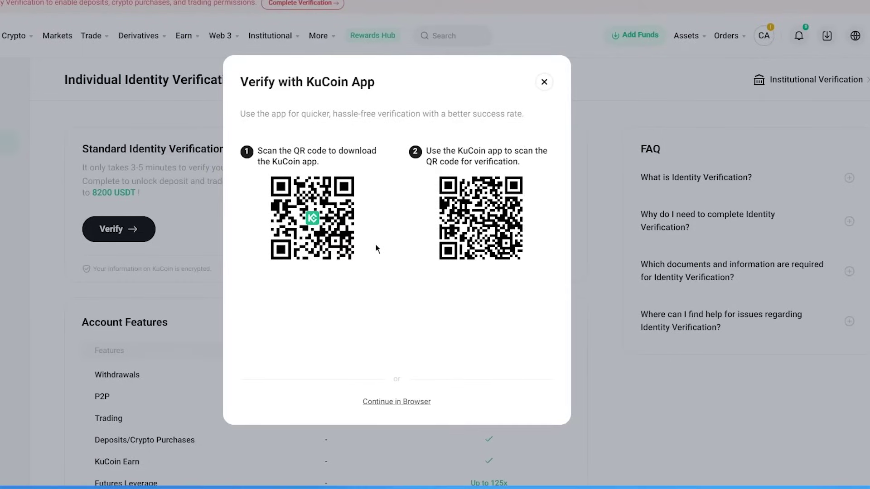
Continue verification in the browser and settle on ID Card as the document type.
left_click(373, 404)
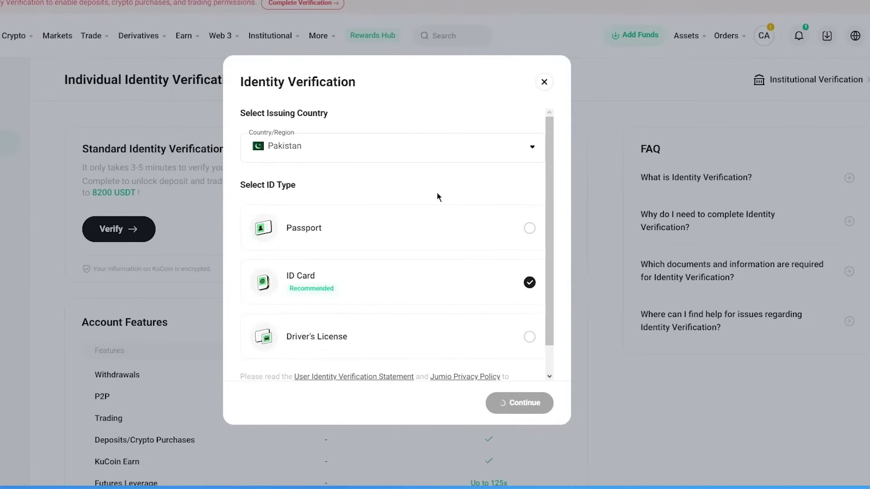
scroll(443, 170, "down", 1)
scroll(442, 170, "up", 1)
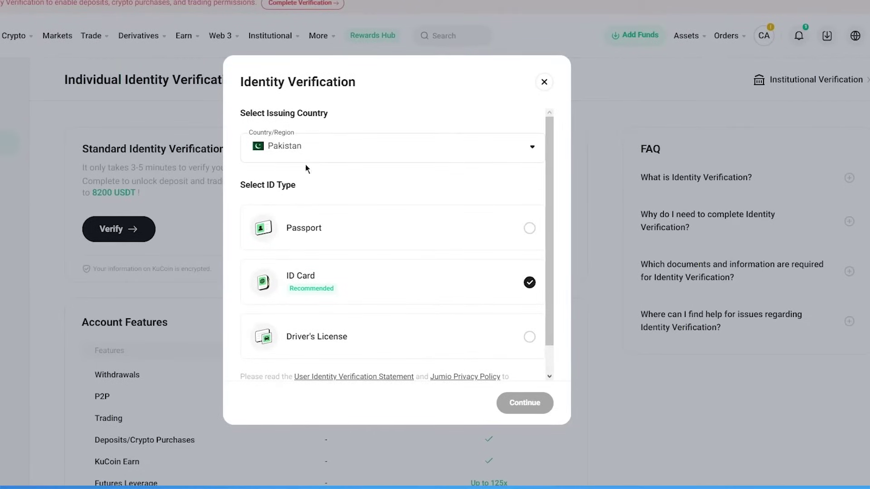
scroll(365, 150, "down", 1)
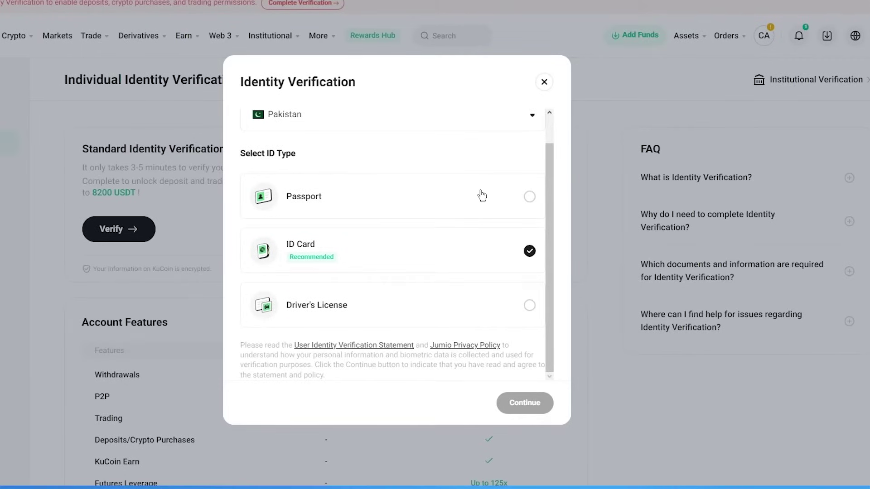
left_click(501, 216)
left_click(501, 255)
left_click(528, 303)
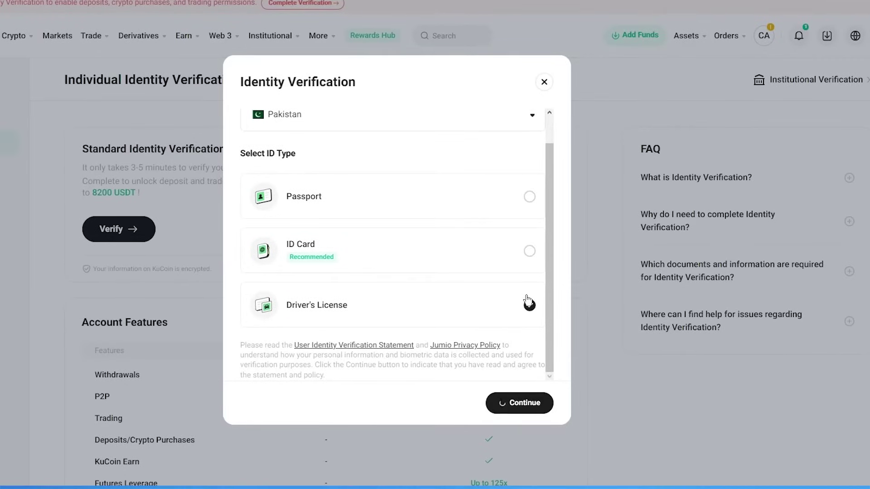
left_click(529, 251)
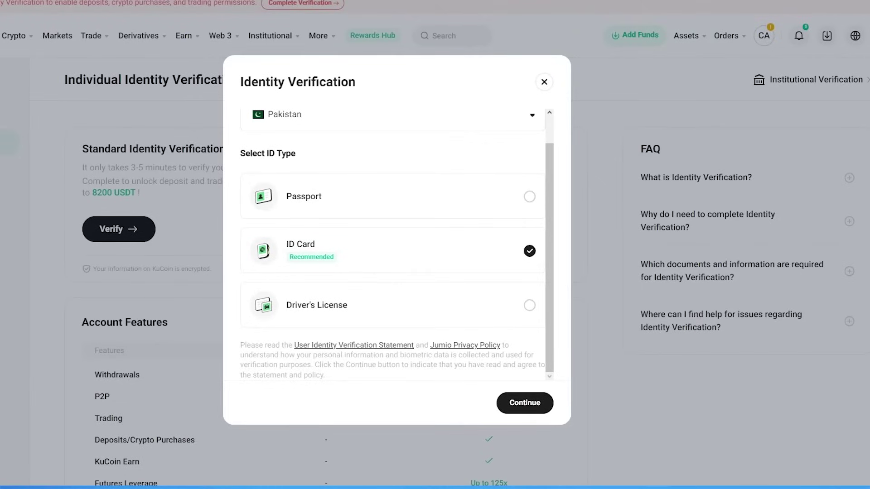
Proceed to the Personal Information step, then save progress and exit verification.
left_click(533, 405)
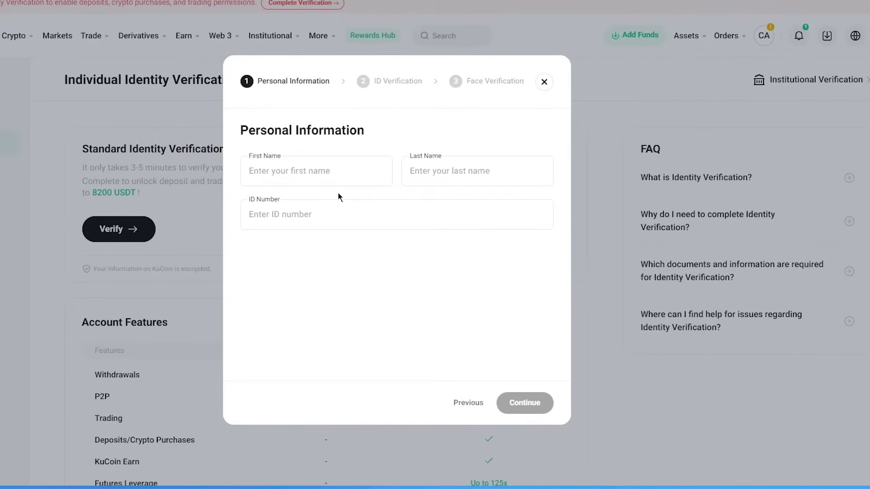
left_click(319, 183)
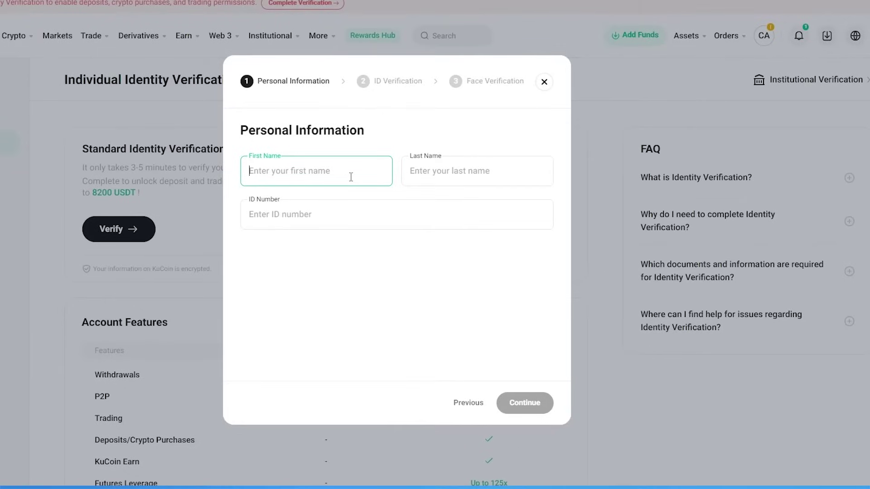
left_click(543, 86)
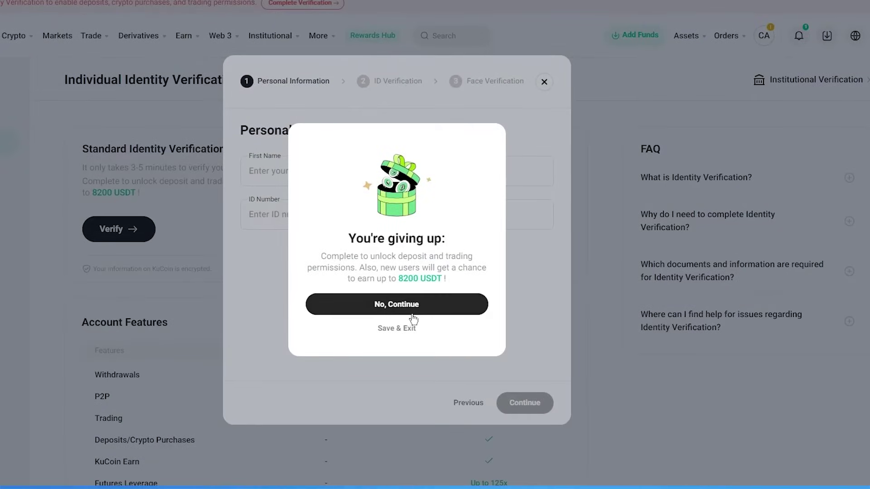
left_click(402, 329)
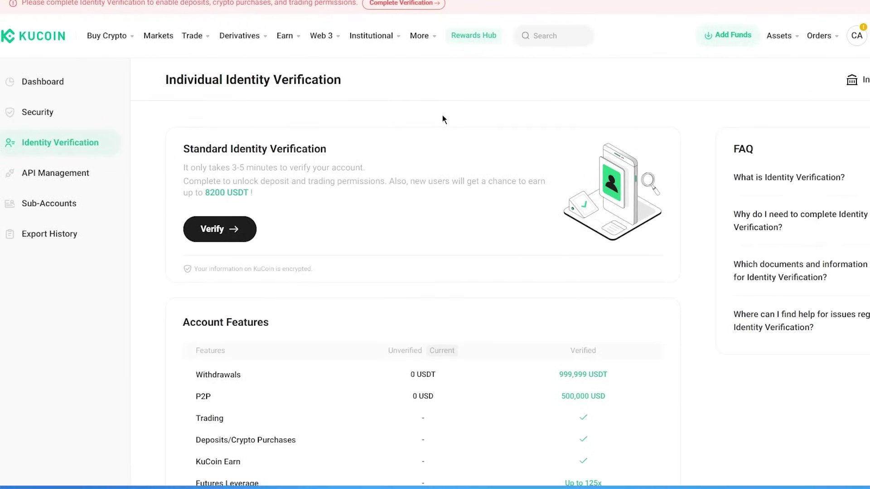
Open the Dashboard and dismiss the Identity Verification Required prompt.
scroll(447, 136, "down", 5)
scroll(476, 272, "up", 5)
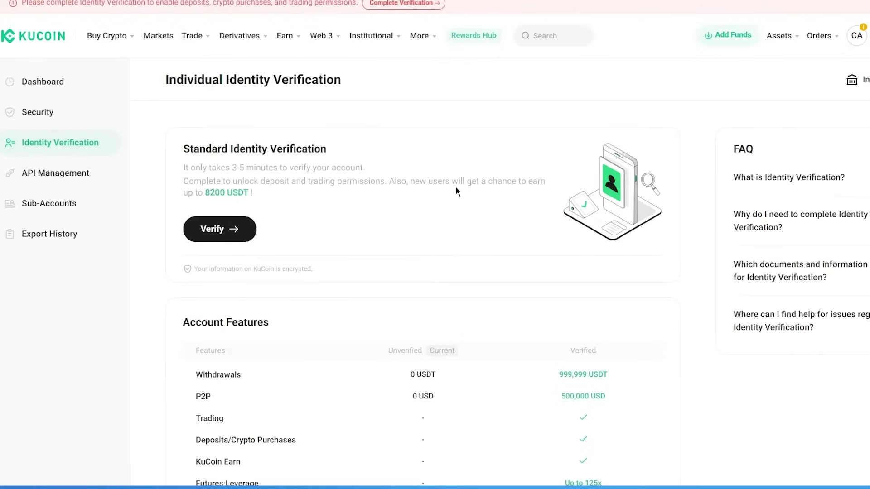
left_click(71, 82)
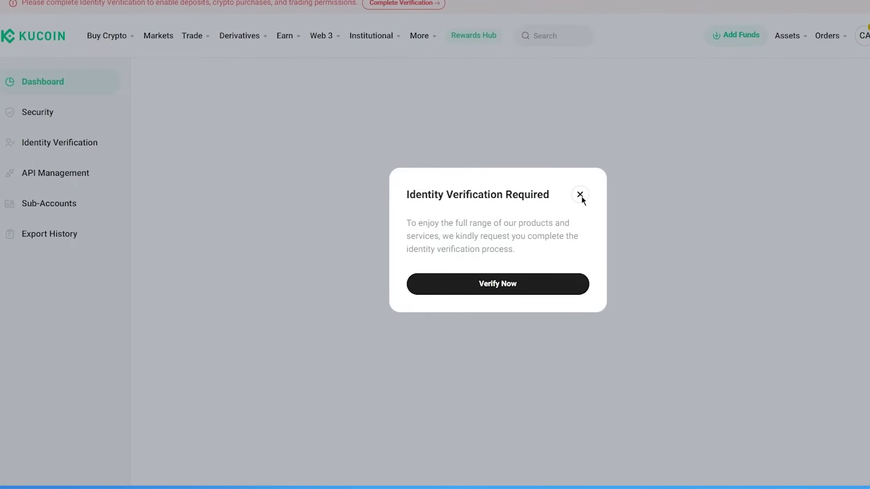
left_click(580, 194)
Review the 0 USDT total assets and Hot market list, then open the Deposit page.
scroll(399, 263, "down", 7)
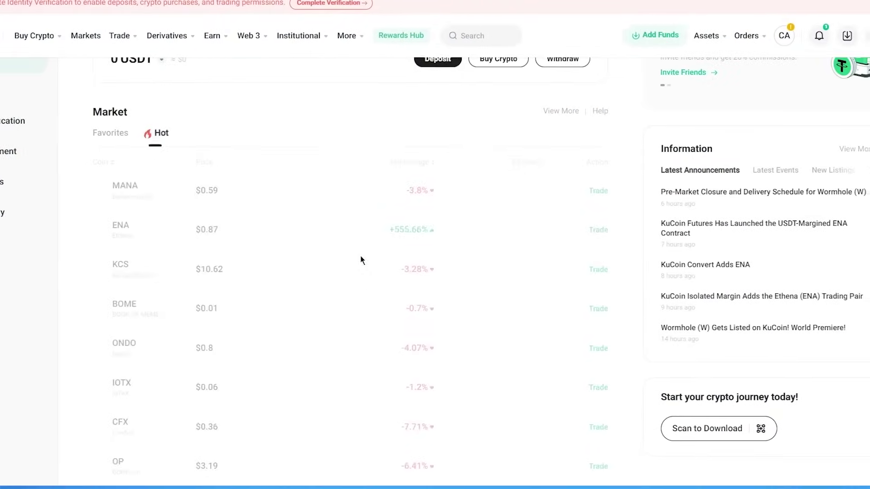
scroll(360, 256, "up", 7)
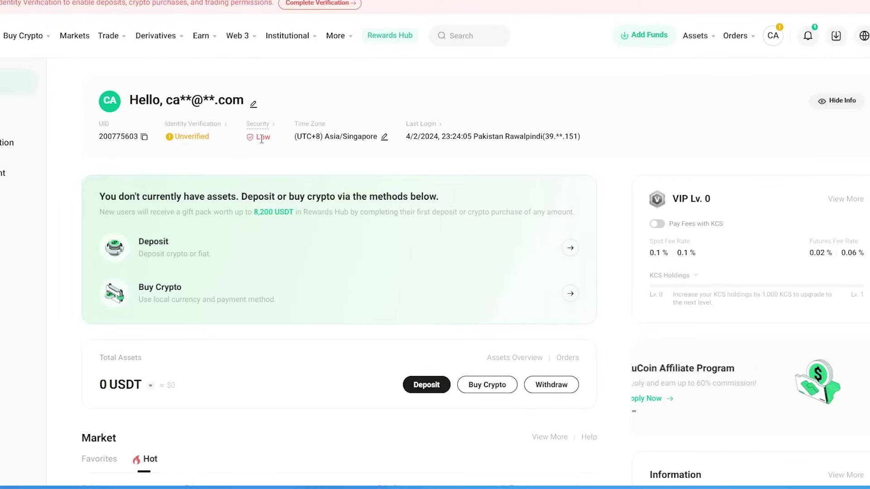
mouse_move(268, 128)
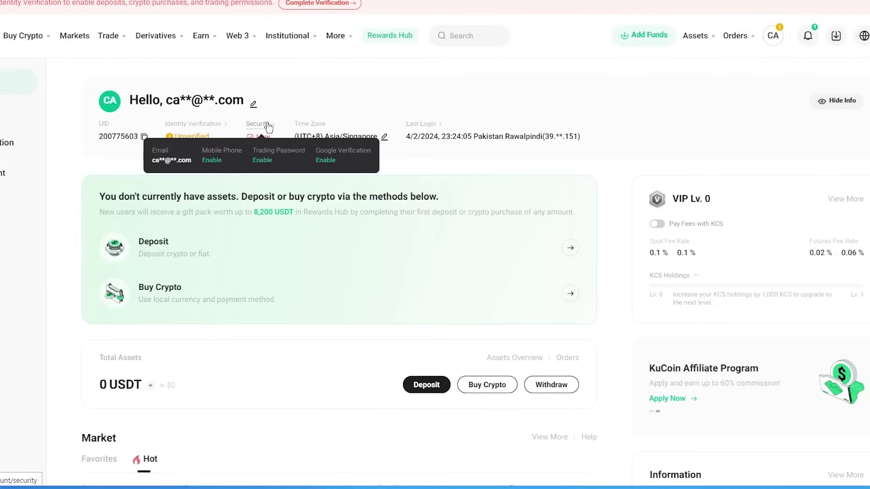
scroll(268, 127, "down", 1)
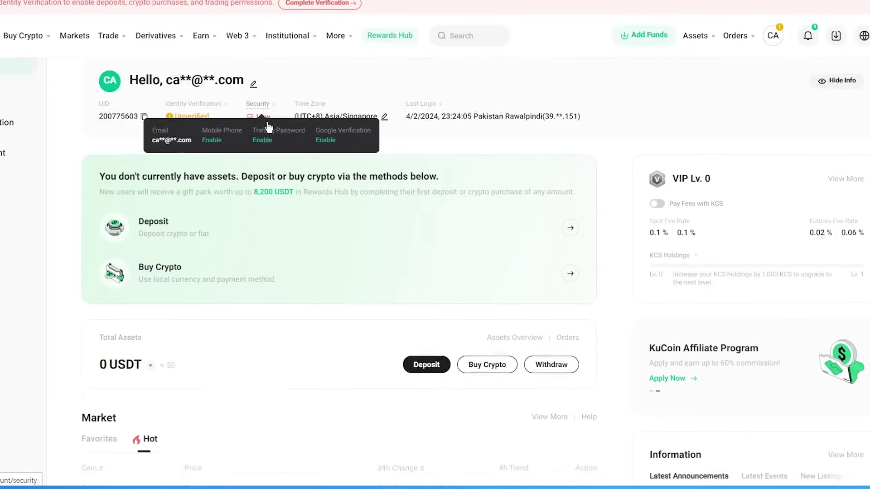
scroll(54, 170, "down", 4)
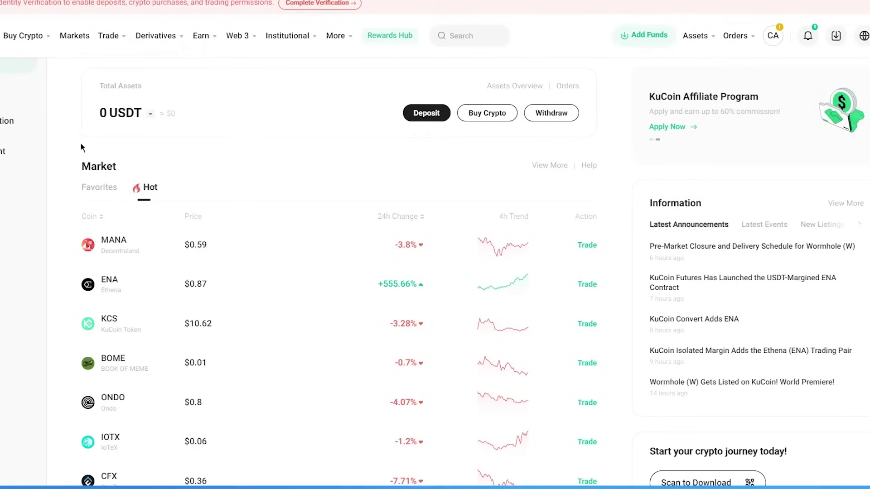
left_click_drag(100, 112, 143, 114)
left_click(92, 128)
left_click(147, 126)
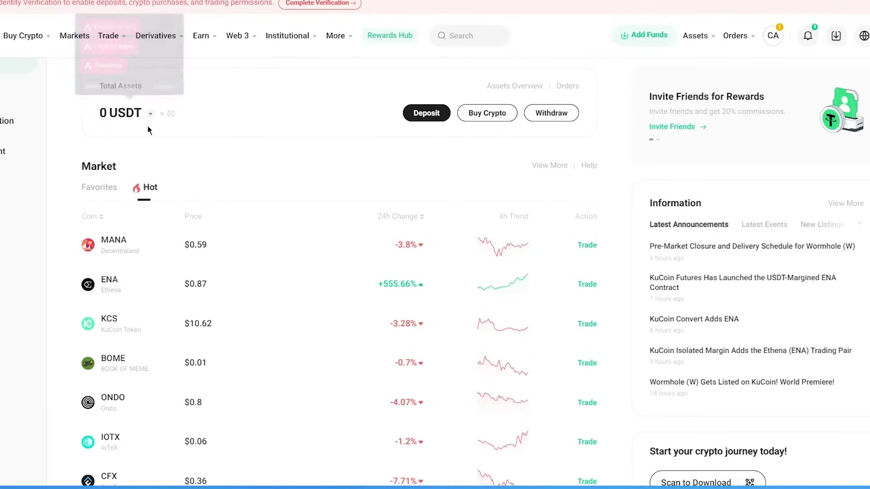
left_click(418, 115)
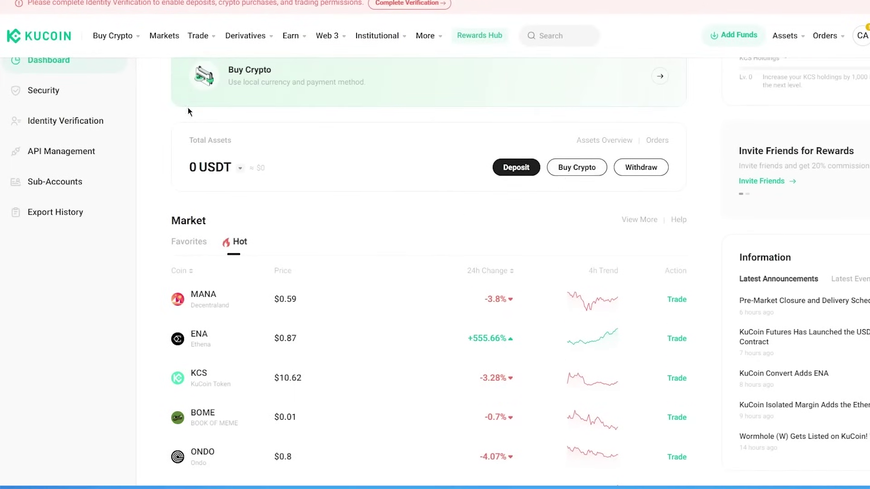
mouse_move(129, 49)
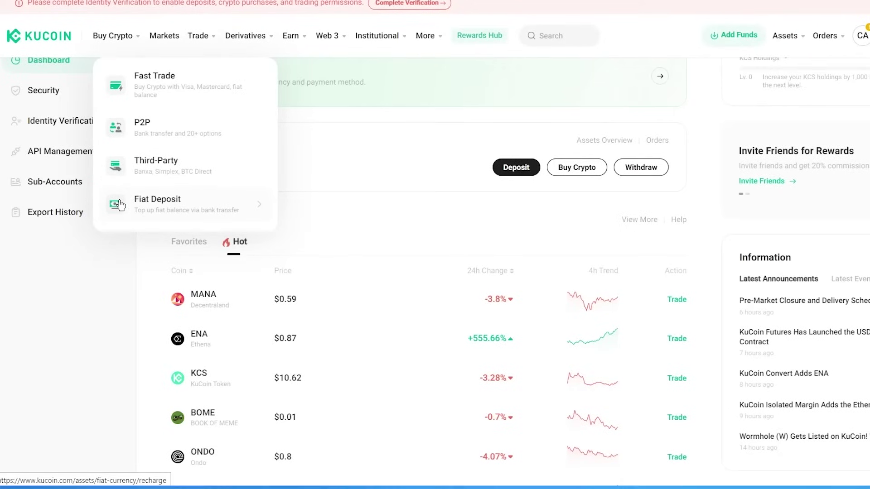
scroll(336, 291, "down", 3)
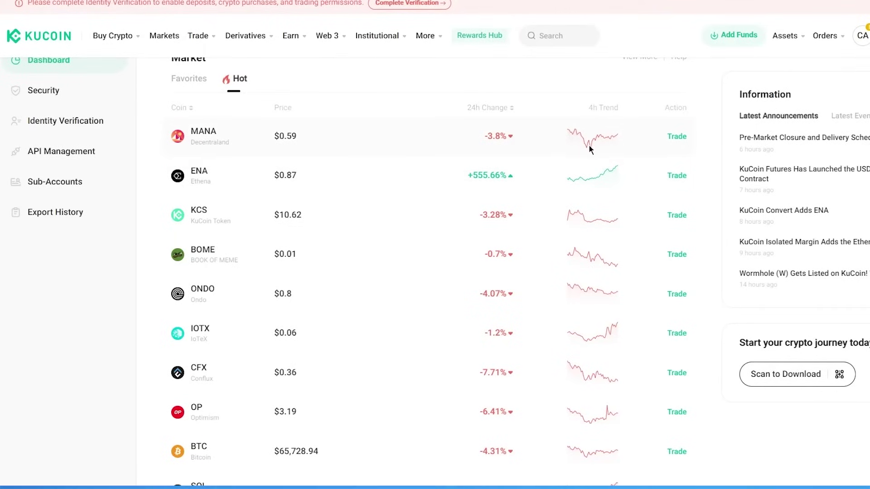
Scroll the Hot market list and bring up the Spot/Bot trade options for BTC.
scroll(452, 163, "down", 14)
scroll(452, 163, "up", 3)
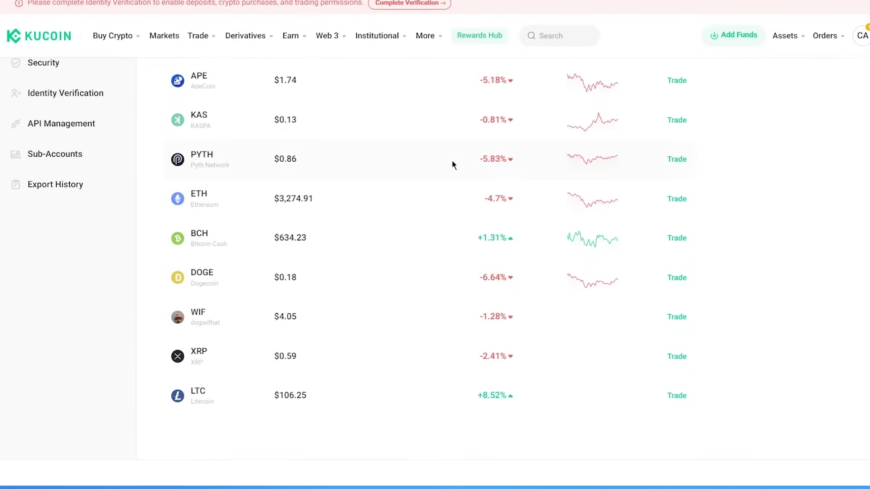
scroll(476, 187, "up", 4)
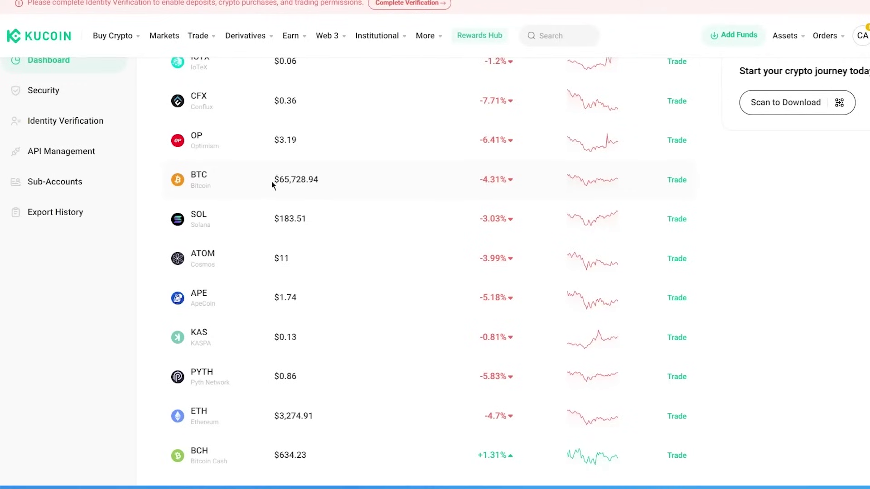
mouse_move(680, 181)
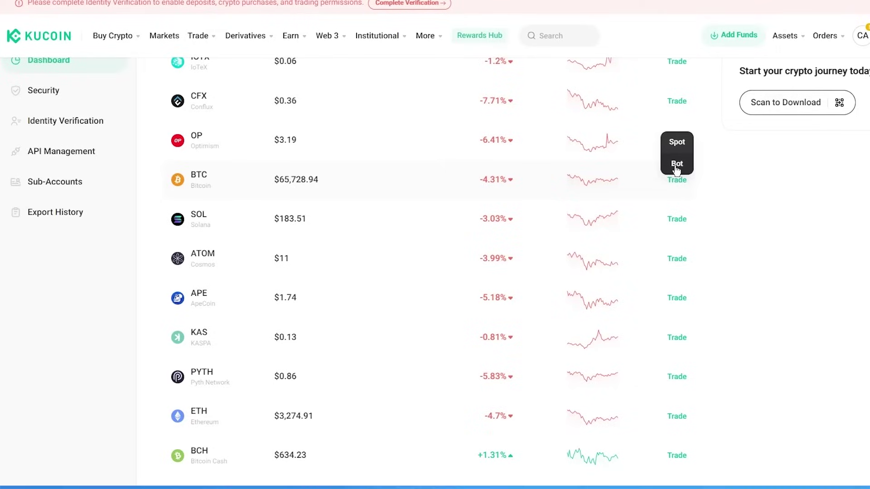
Open BTC/USDT spot trading and dismiss the sound, futures support and advanced limit tips.
left_click(672, 143)
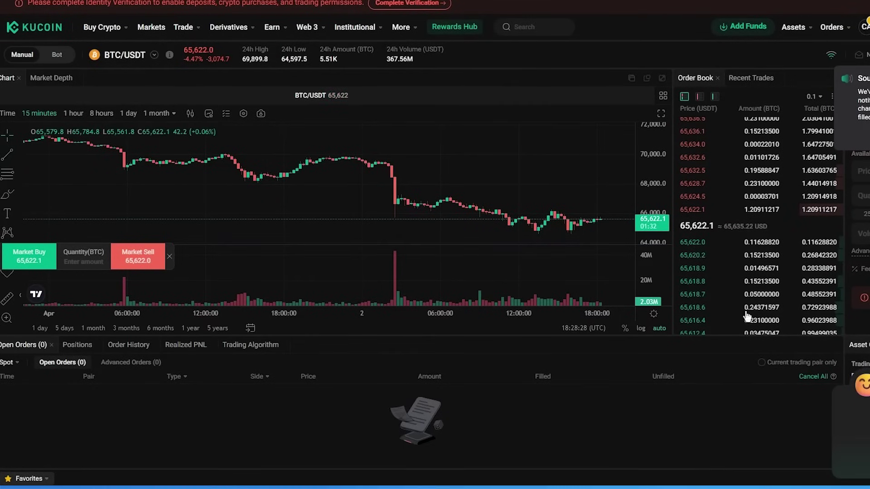
scroll(386, 186, "up", 3)
scroll(365, 186, "up", 2)
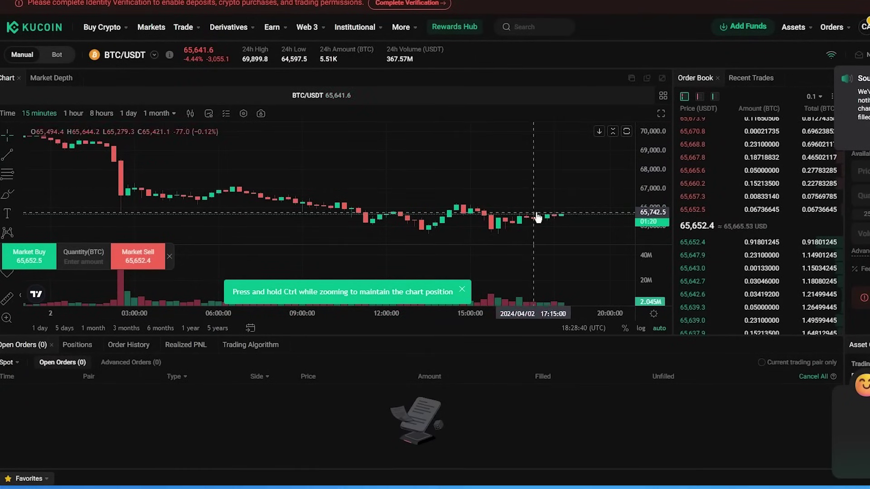
left_click(867, 135)
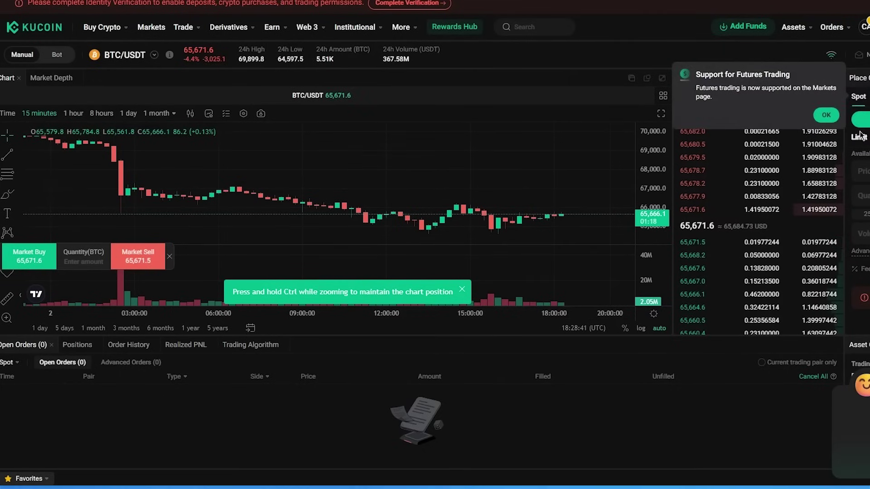
left_click(825, 116)
left_click(826, 164)
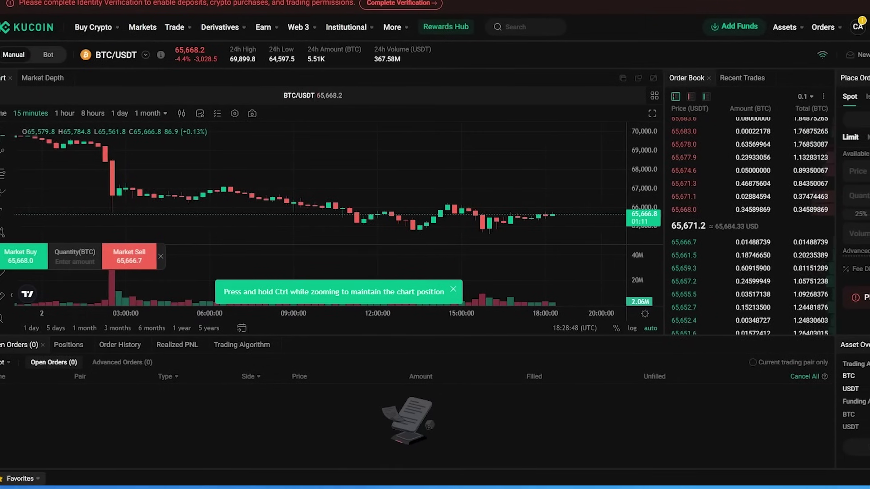
Fill the limit buy price with the latest price, then lower it one tick to 65666.7.
left_click(755, 172)
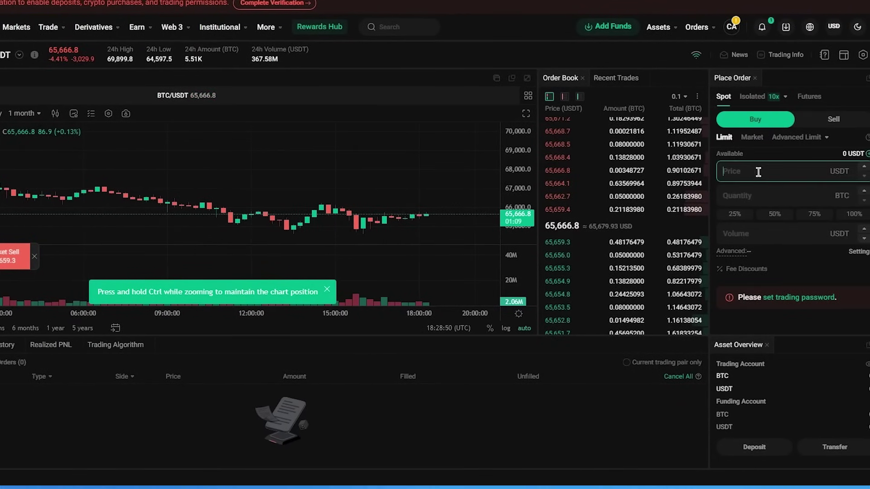
left_click(863, 168)
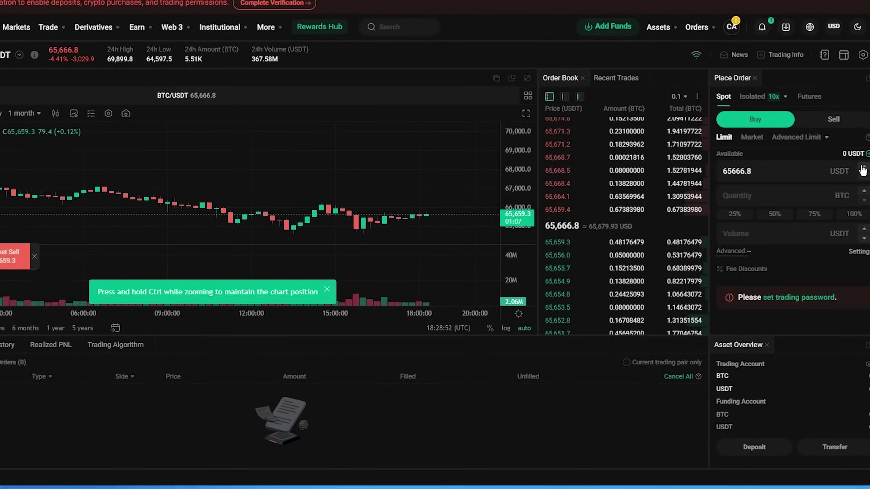
left_click(864, 177)
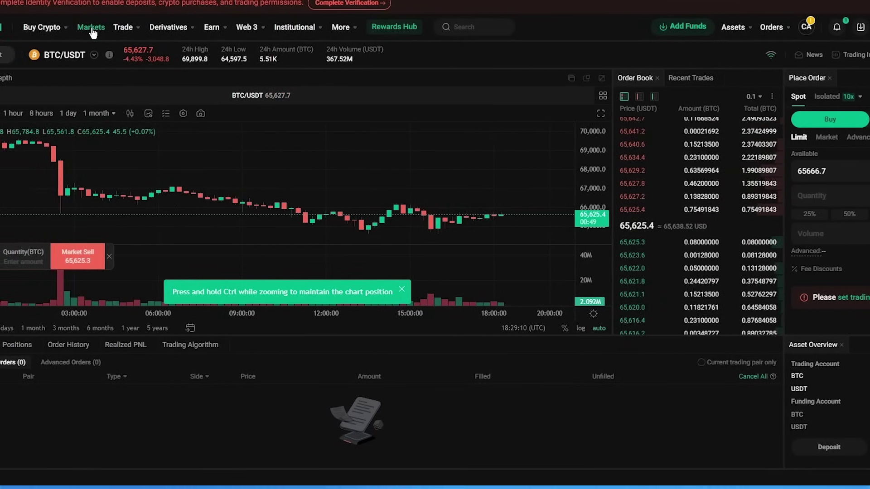
Open Markets and scroll through the Trending, Top Gainers, Top Losers and Market Watch lists.
left_click(91, 27)
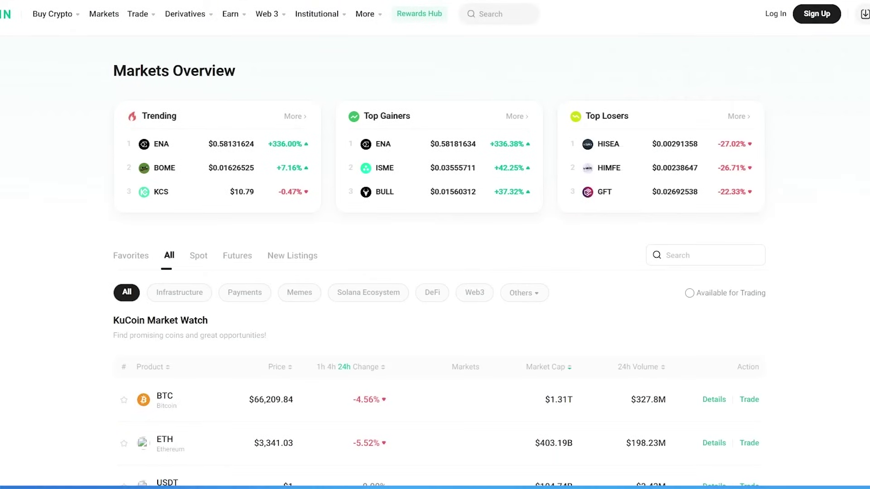
scroll(64, 116, "down", 10)
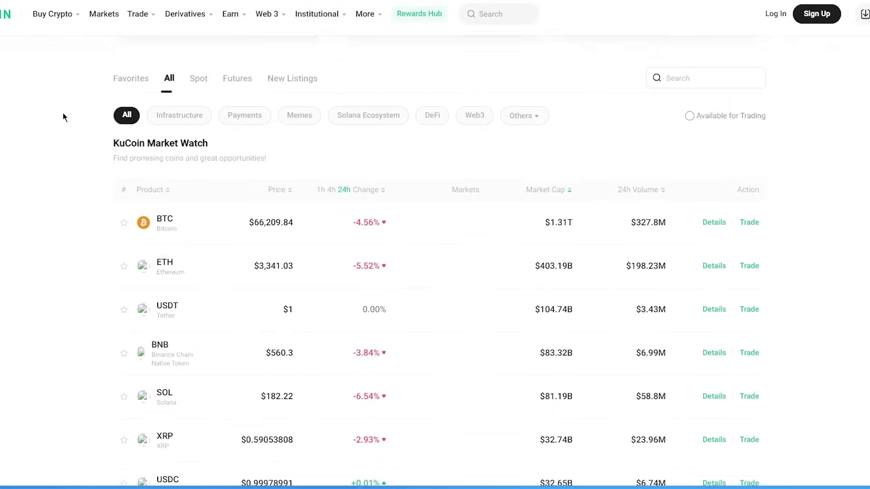
scroll(79, 108, "up", 5)
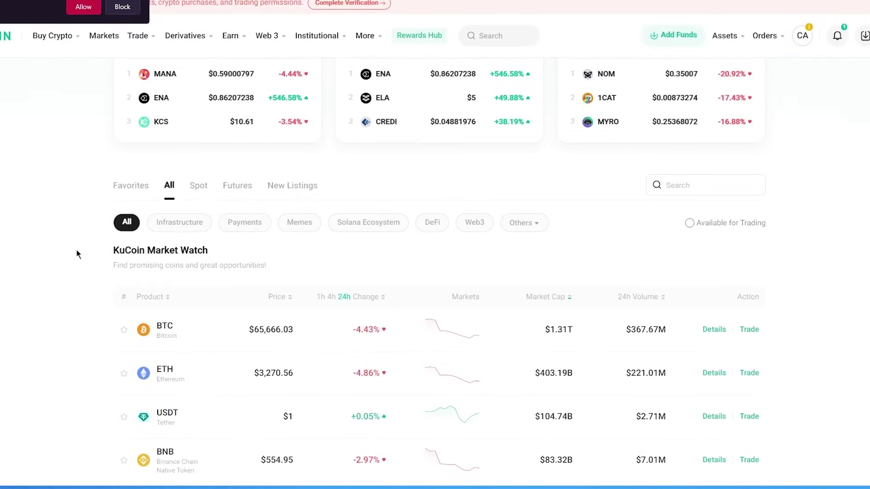
scroll(118, 281, "down", 2)
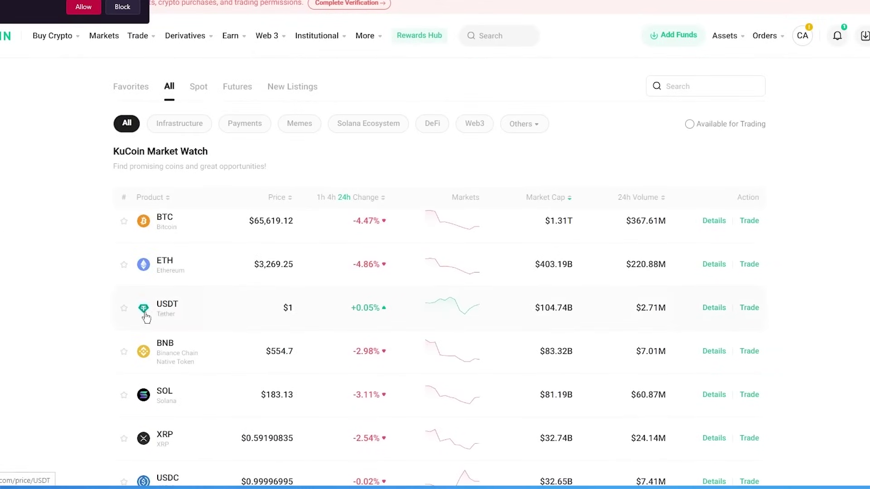
scroll(70, 300, "down", 5)
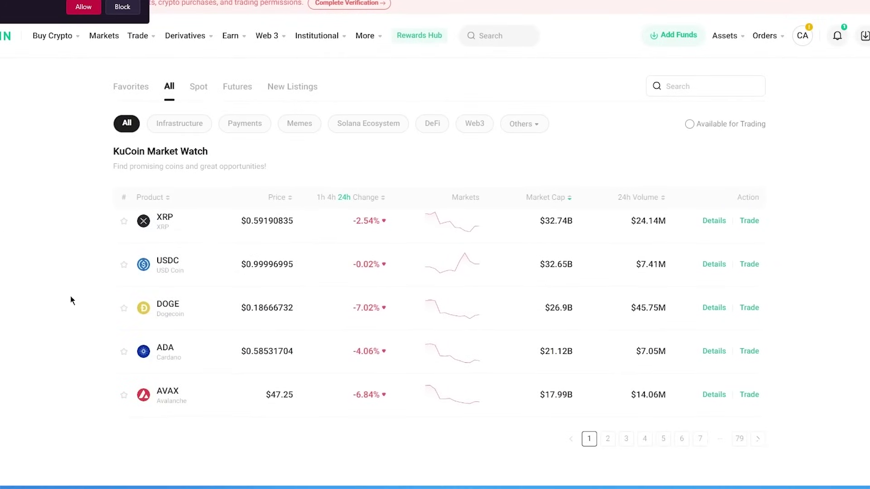
scroll(69, 295, "up", 6)
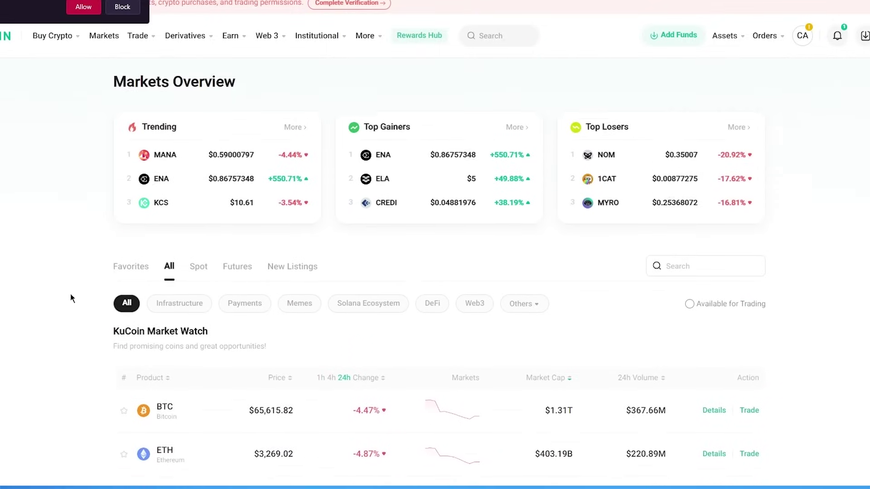
Glance at the spot list, then browse the USDⓈ-M perpetual futures such as 1000BONK PERP.
left_click(195, 285)
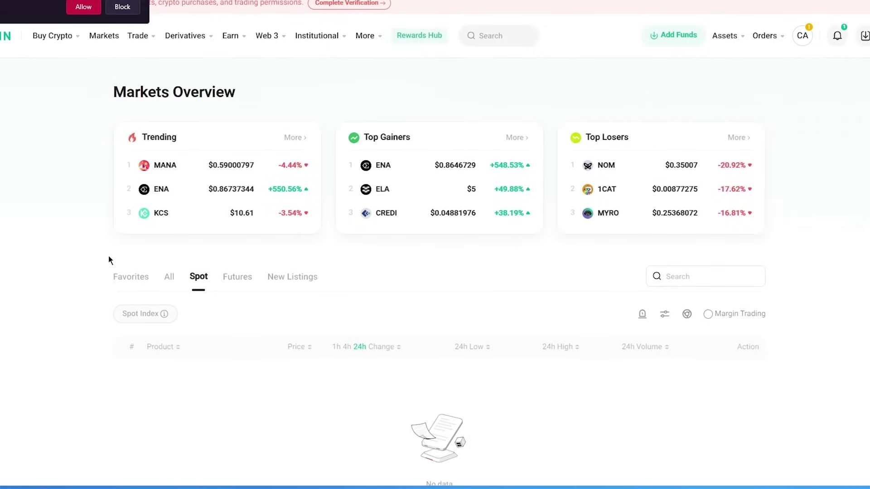
scroll(181, 241, "down", 1)
left_click(238, 231)
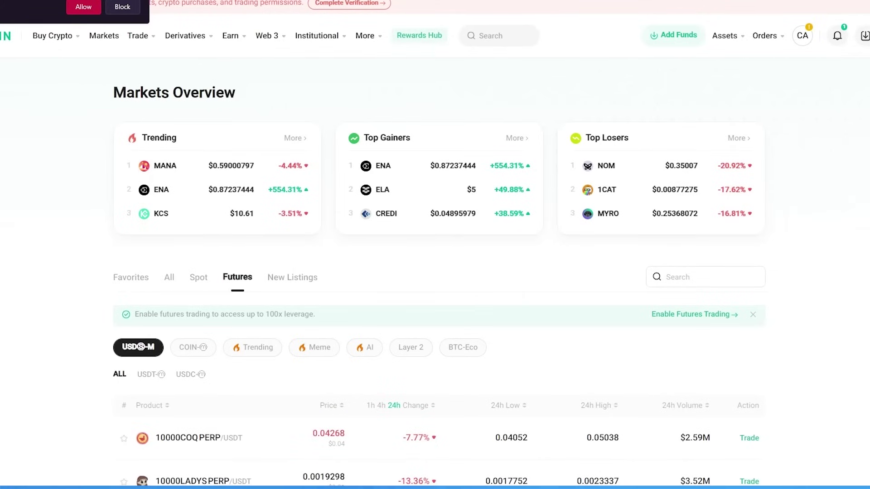
scroll(625, 194, "down", 5)
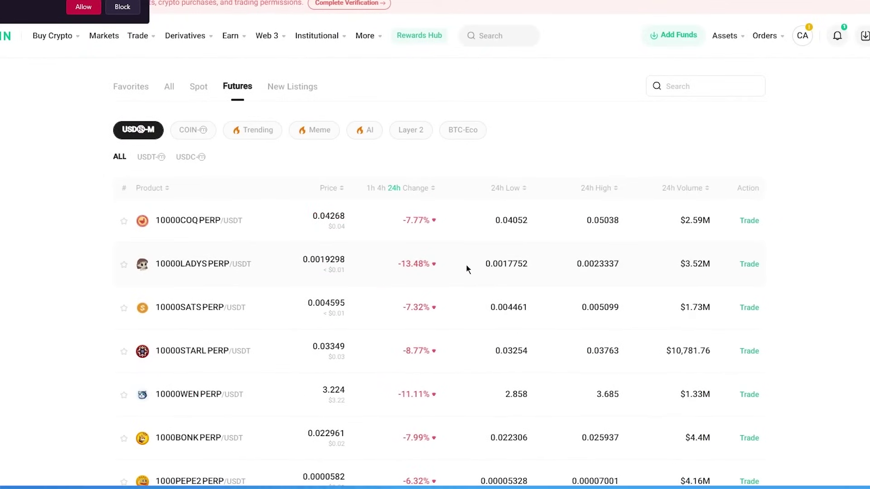
scroll(488, 325, "up", 3)
scroll(515, 343, "up", 3)
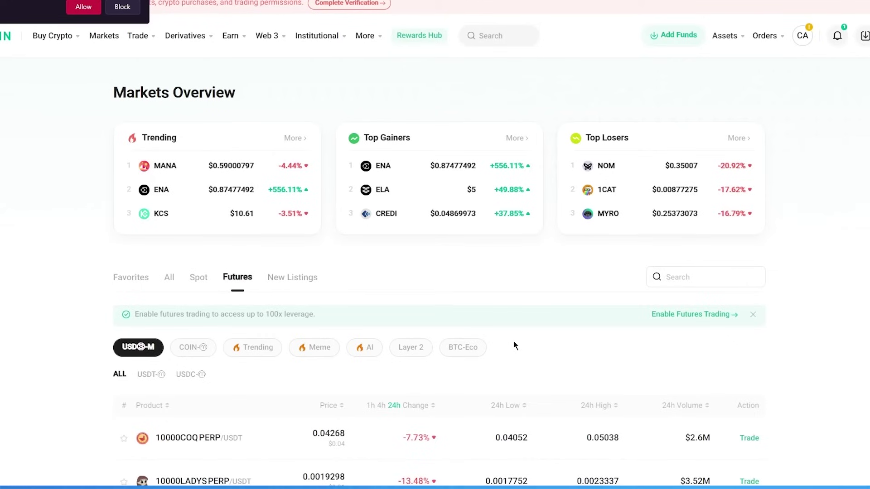
scroll(571, 343, "down", 3)
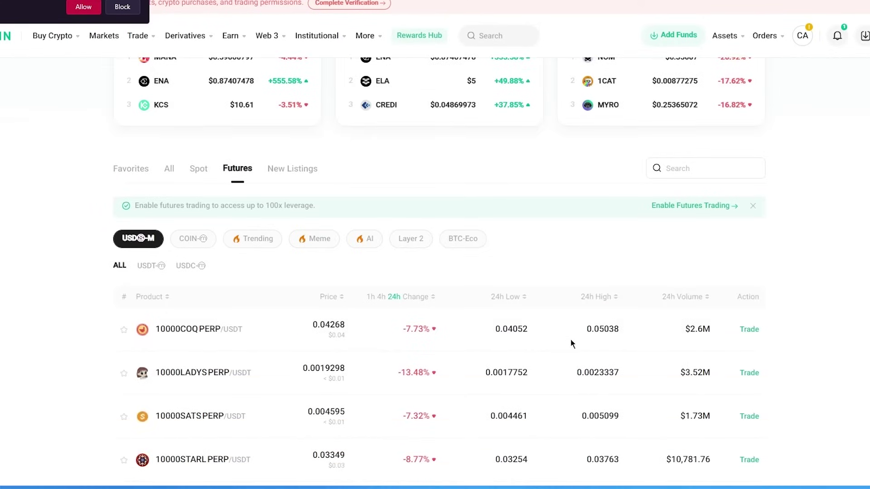
scroll(132, 302, "down", 2)
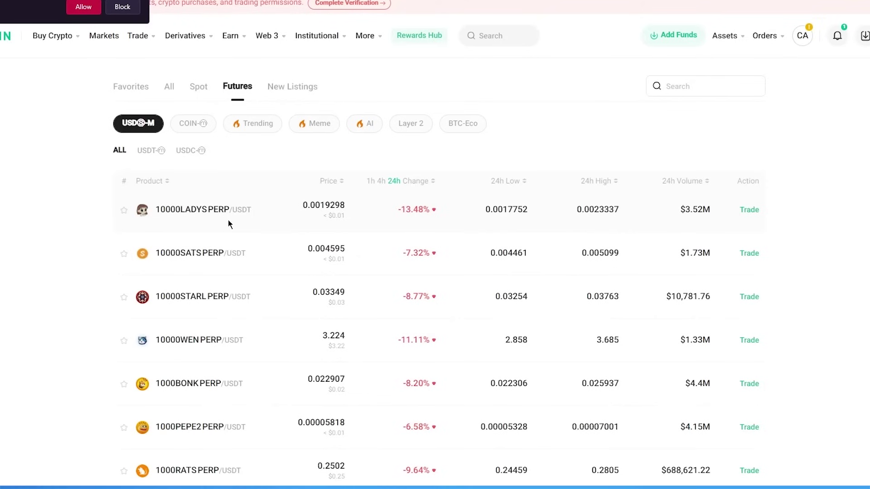
scroll(228, 224, "down", 1)
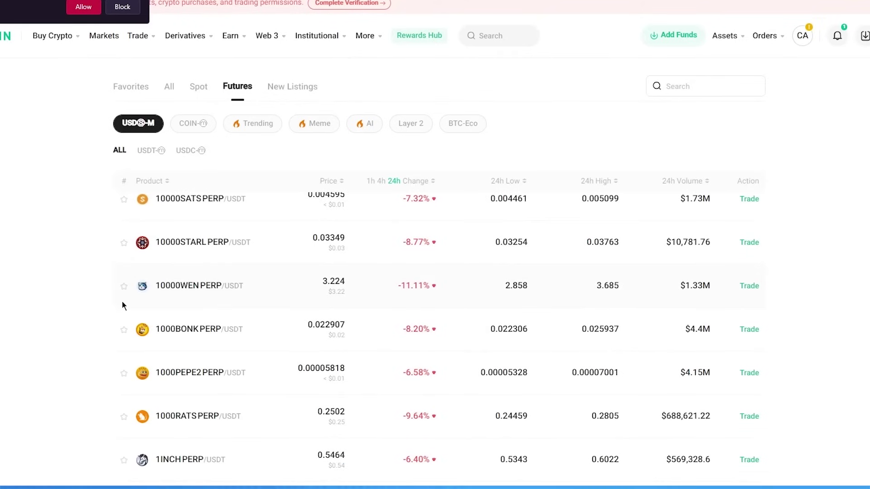
scroll(156, 239, "up", 1)
Filter futures to COIN-M perpetuals like DOT and ETH PERP/USD, then dismiss the site permission prompt.
left_click(191, 127)
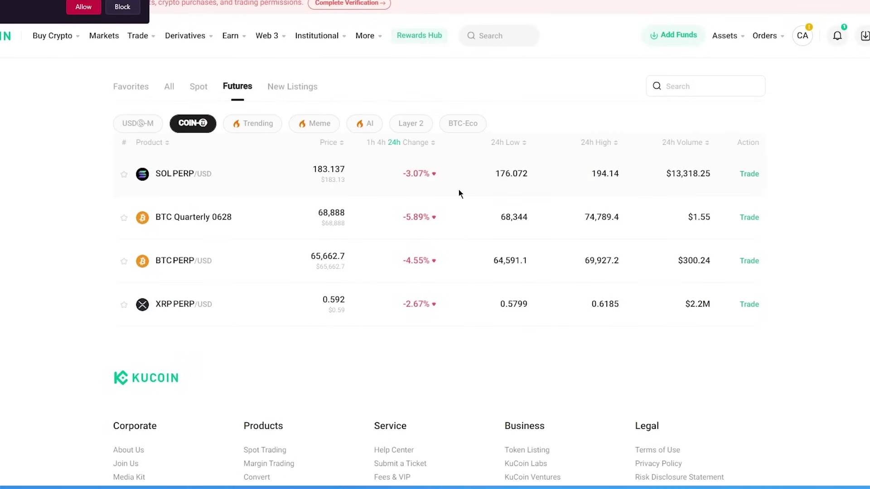
scroll(532, 202, "up", 2)
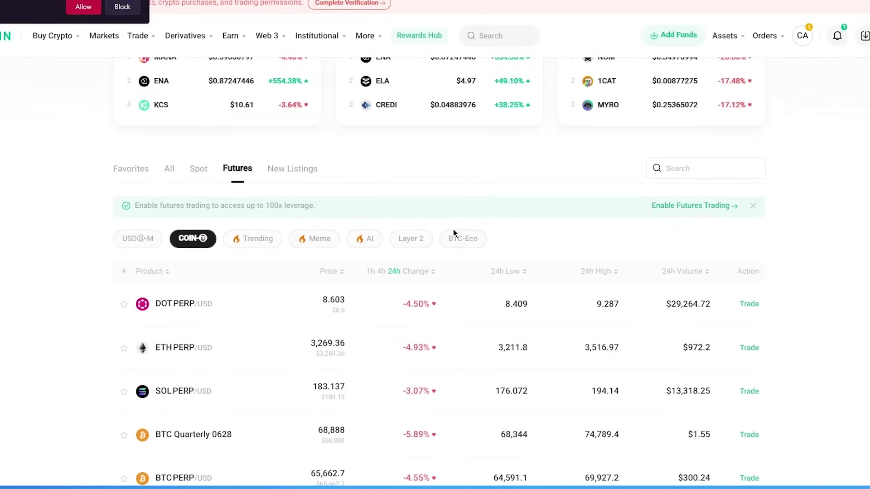
scroll(494, 222, "down", 4)
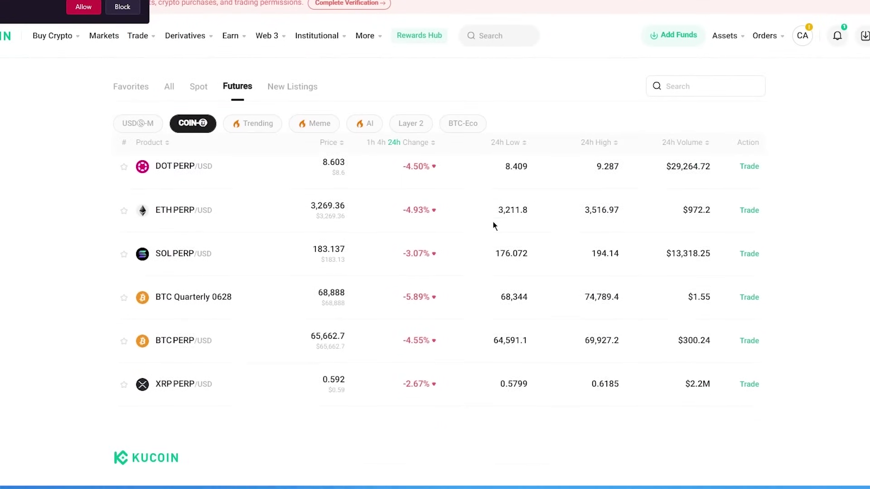
scroll(494, 222, "up", 5)
scroll(503, 234, "up", 1)
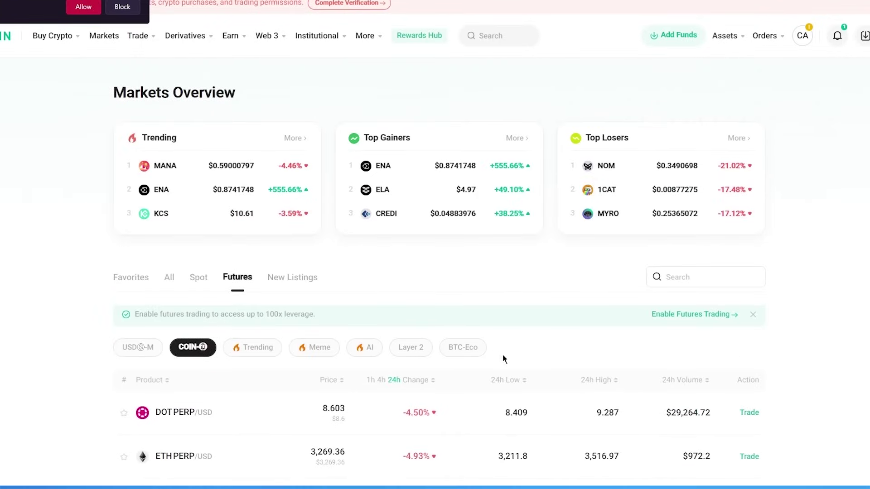
scroll(516, 351, "down", 3)
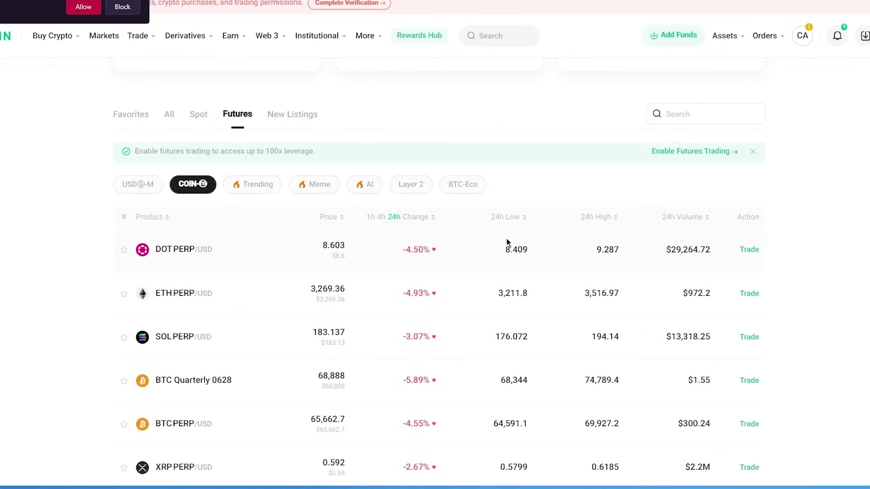
scroll(503, 236, "up", 3)
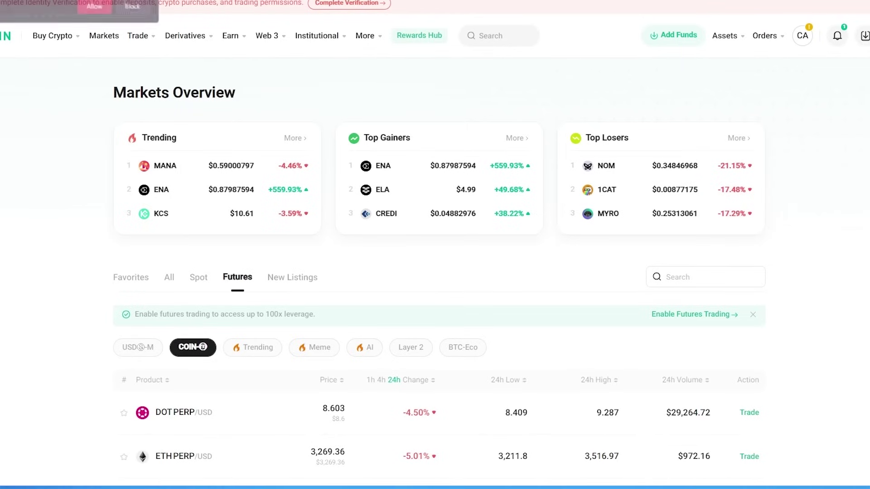
left_click(122, 7)
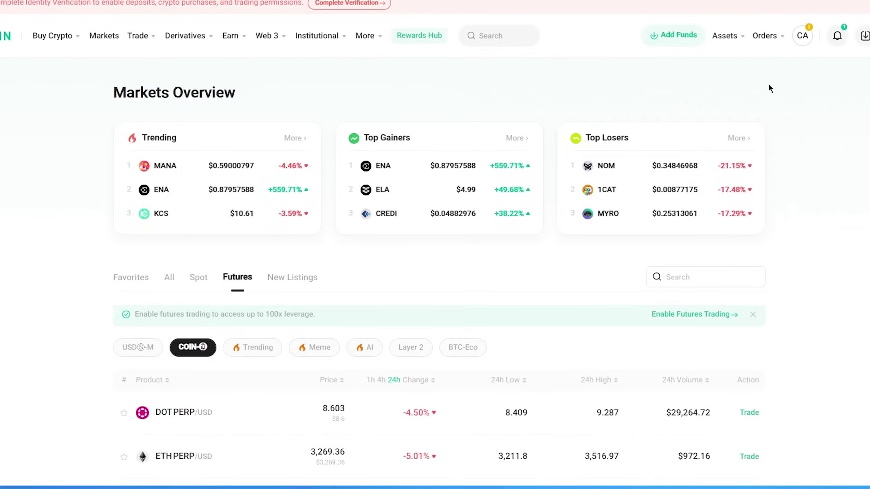